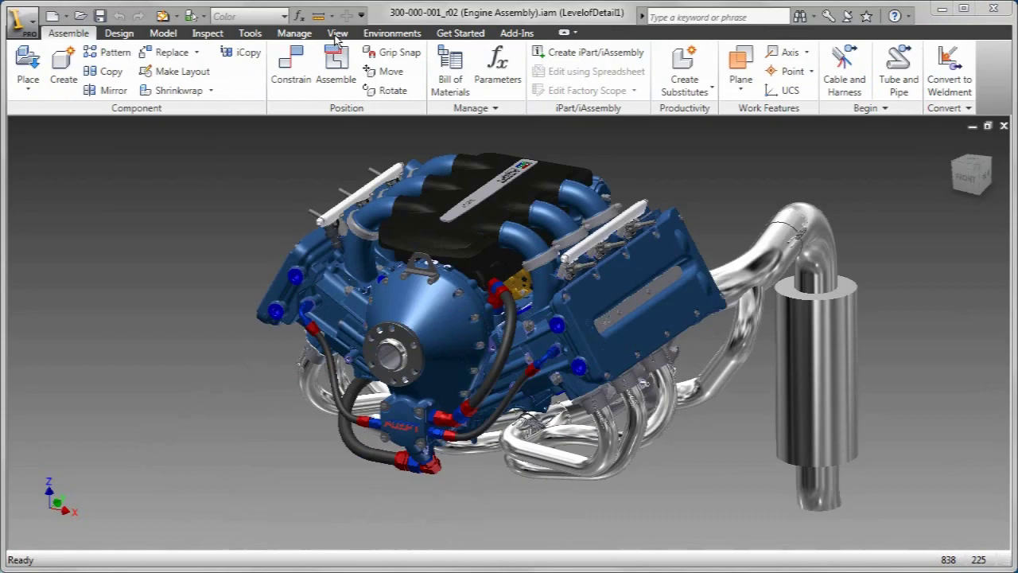
# Turn on shadows, perspective projection and the grid ground plane, then return to the Home view (F6)
pyautogui.click(337, 33)
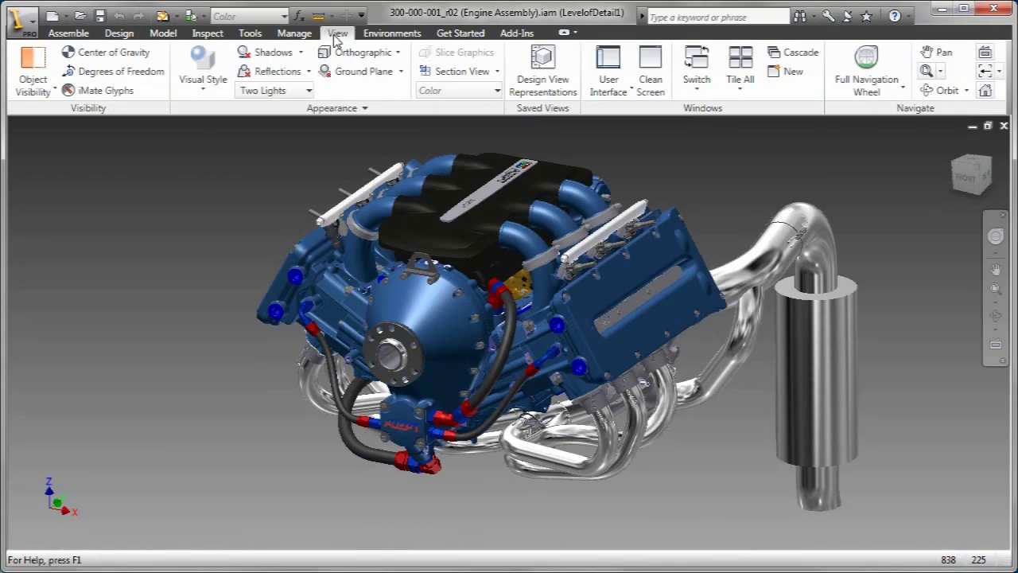
pyautogui.click(273, 52)
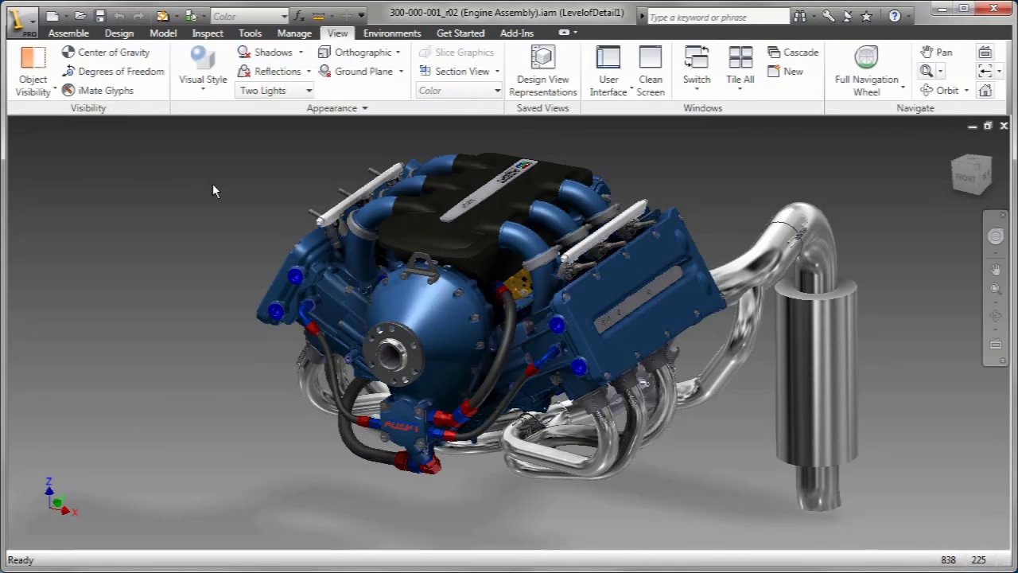
pyautogui.click(398, 53)
pyautogui.click(366, 105)
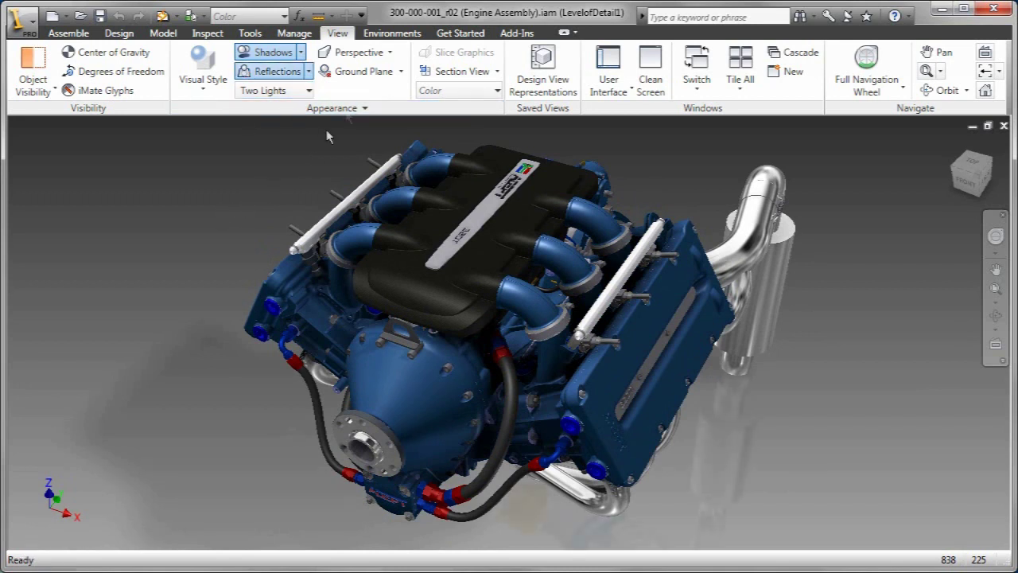
pyautogui.click(363, 73)
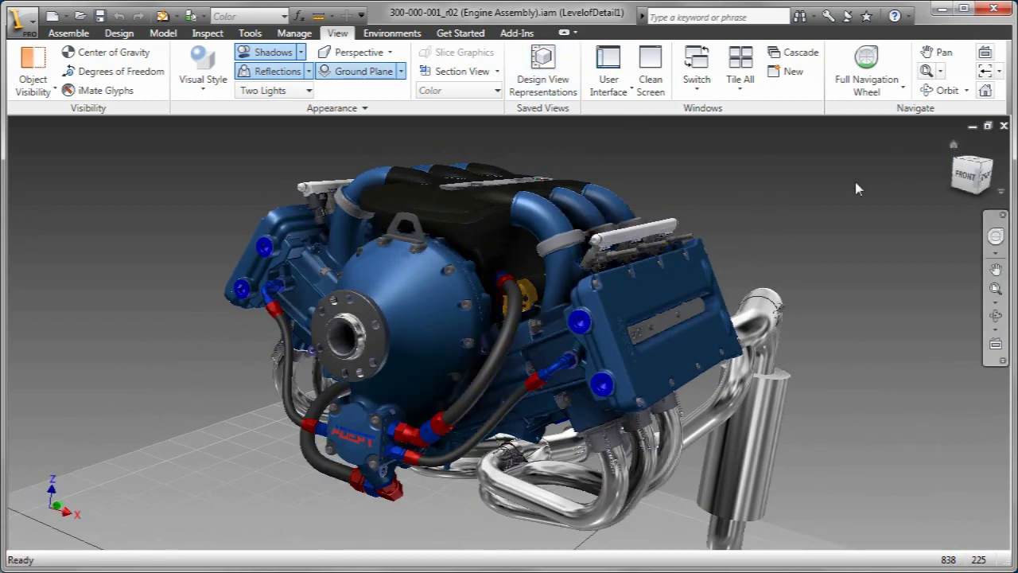
pyautogui.press('F6')
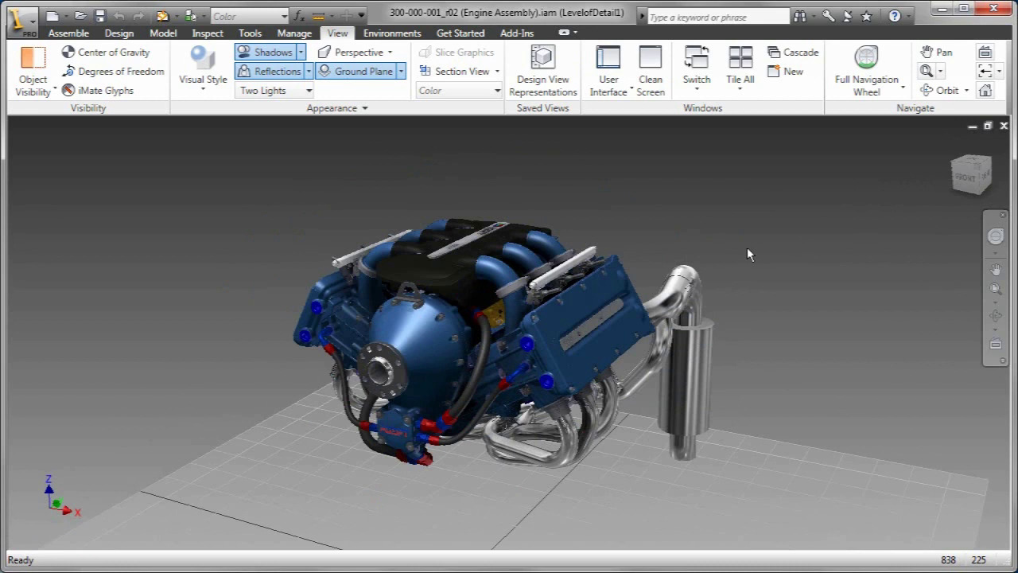
# Preview the engine in the Realistic, Shaded with Hidden Edges and Wireframe visual styles
pyautogui.click(204, 89)
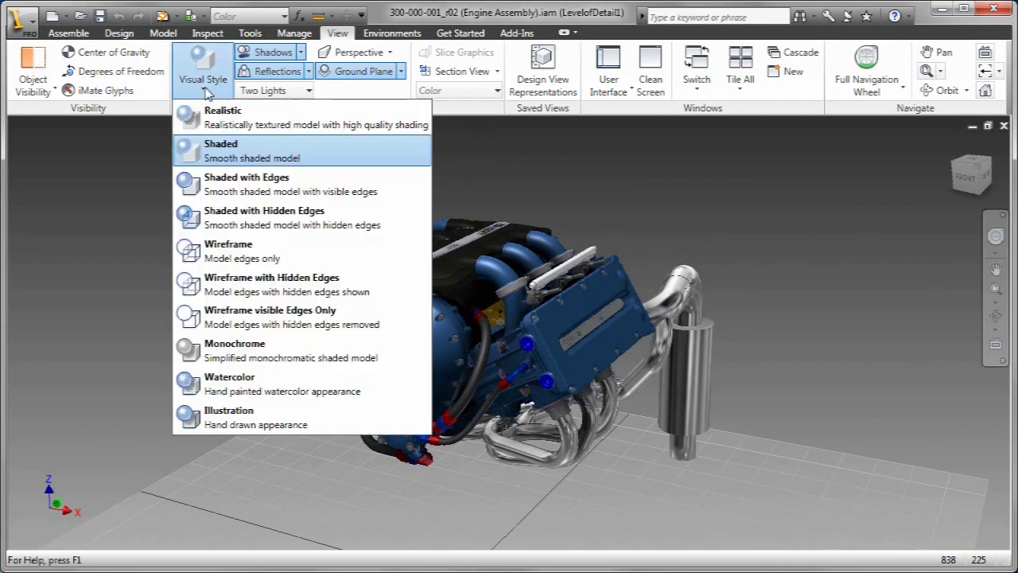
pyautogui.click(230, 116)
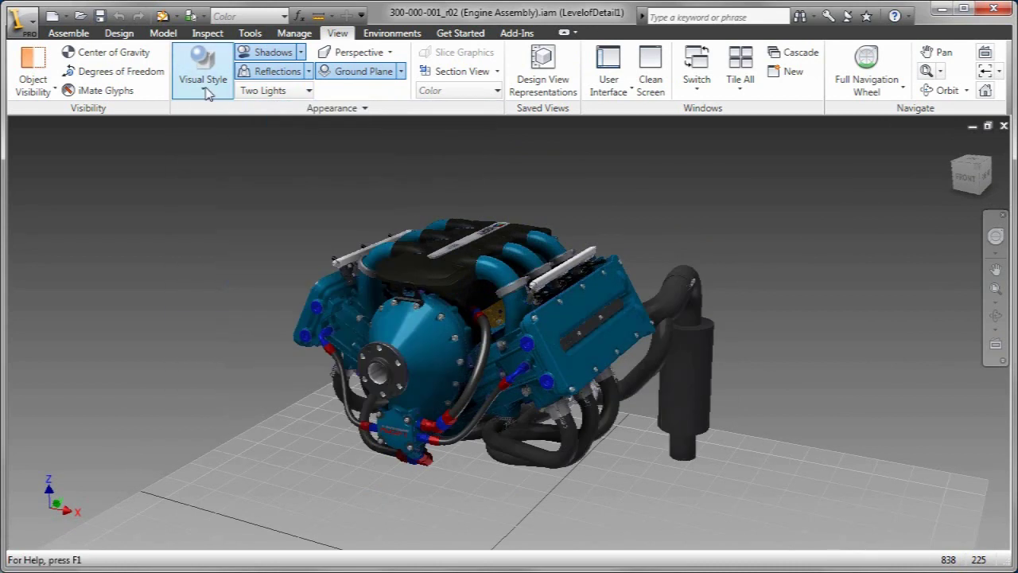
pyautogui.click(206, 92)
pyautogui.click(199, 181)
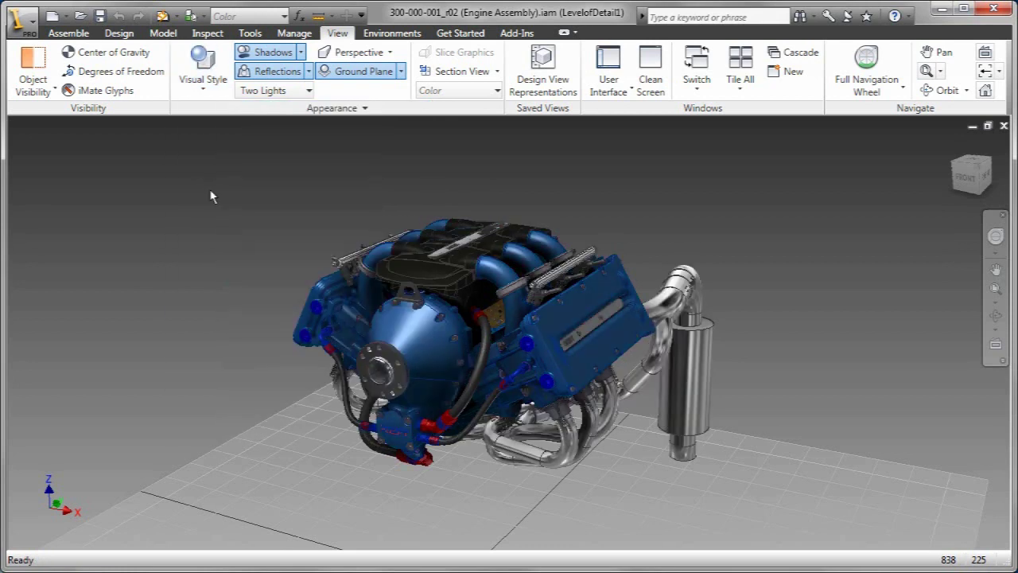
pyautogui.click(203, 79)
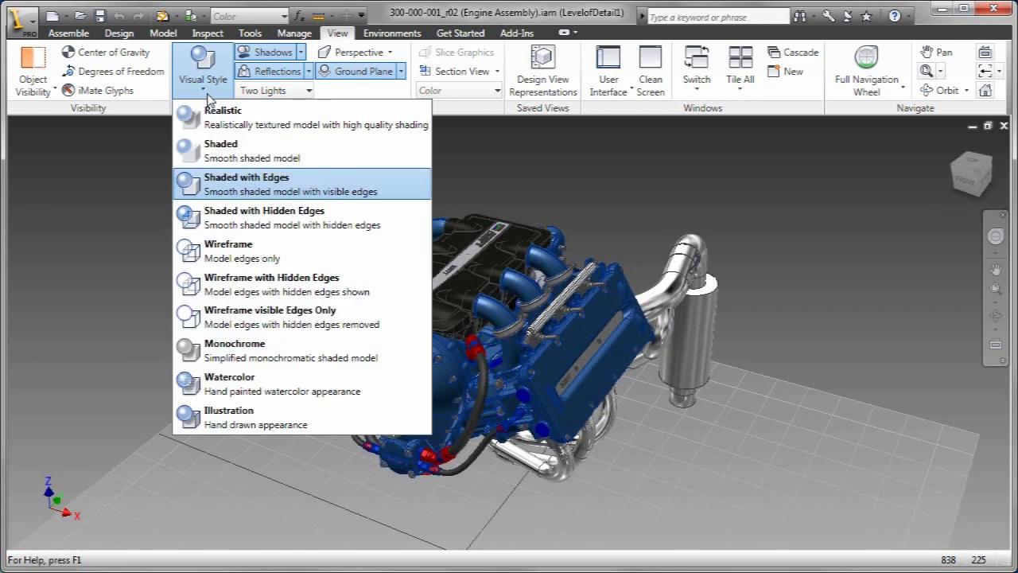
pyautogui.click(208, 213)
pyautogui.click(203, 80)
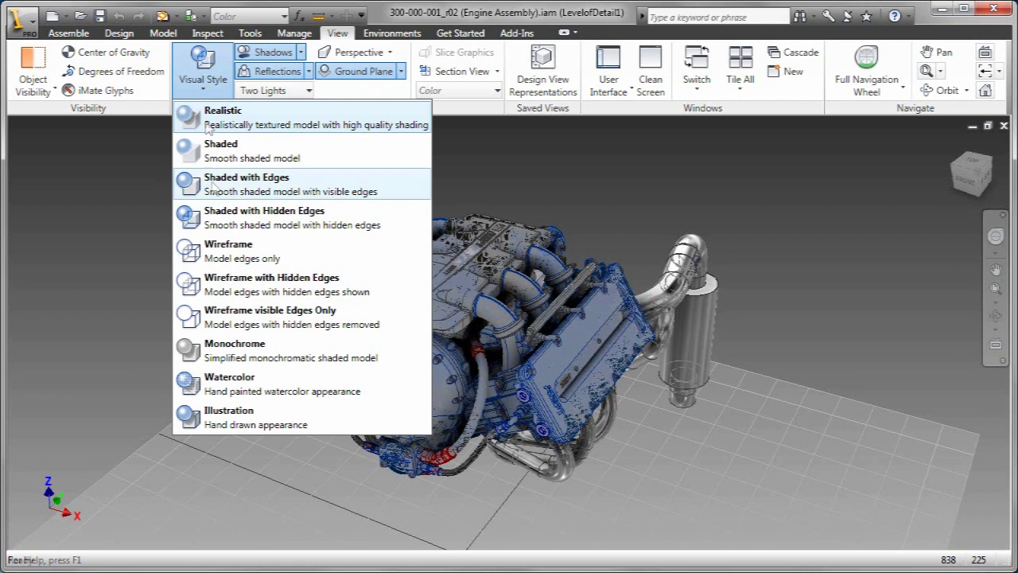
pyautogui.click(228, 259)
# Preview the other Wireframe variants, then the Monochrome, Watercolor and Illustration styles
pyautogui.click(203, 79)
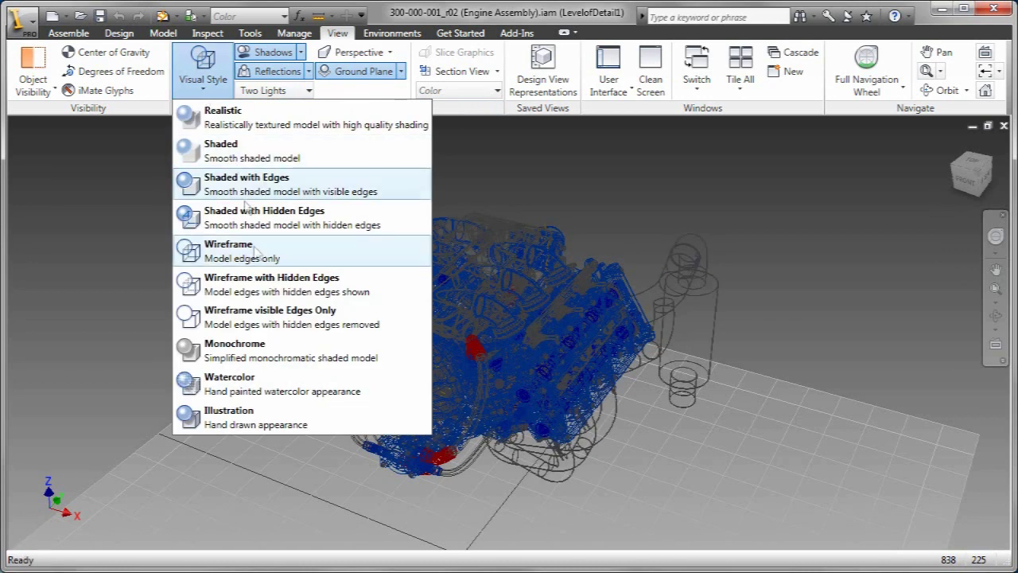
pyautogui.click(254, 288)
pyautogui.click(203, 79)
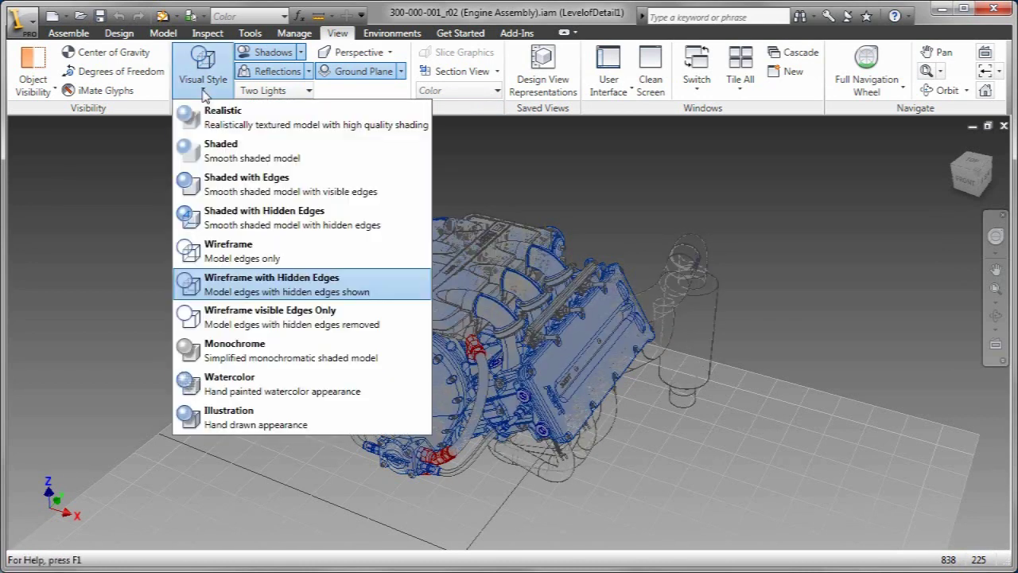
pyautogui.click(231, 315)
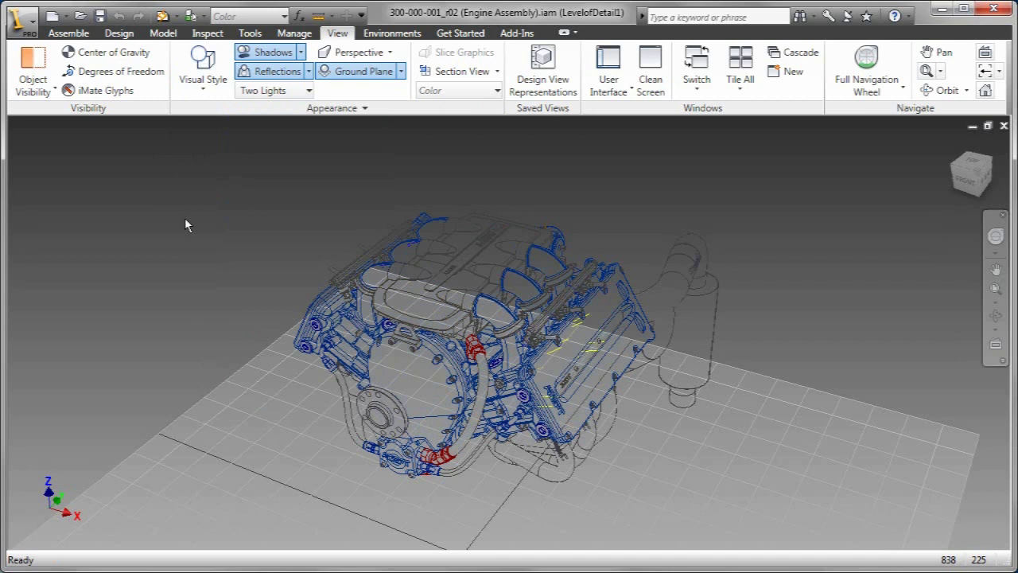
pyautogui.click(203, 79)
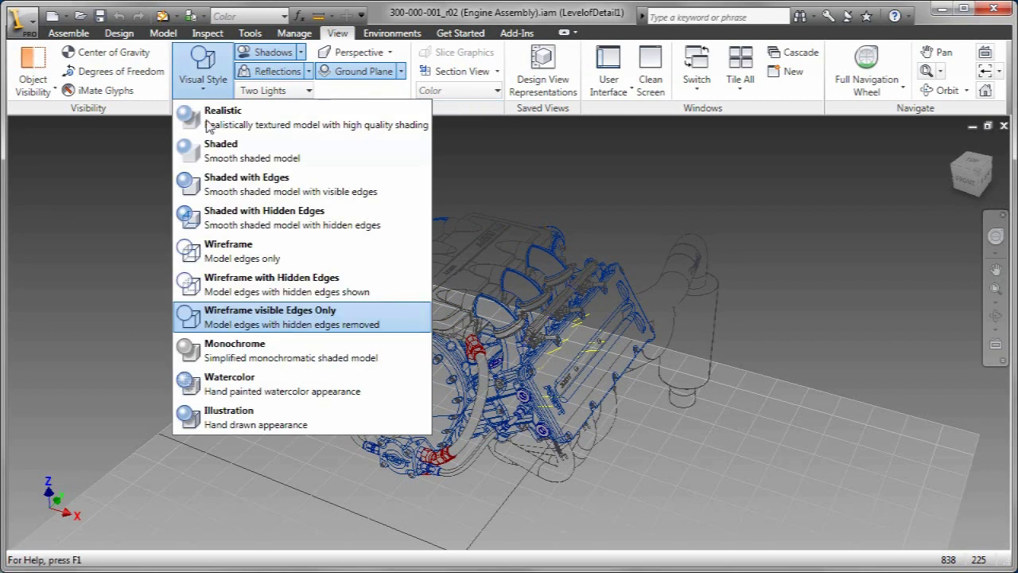
pyautogui.click(235, 356)
pyautogui.click(205, 94)
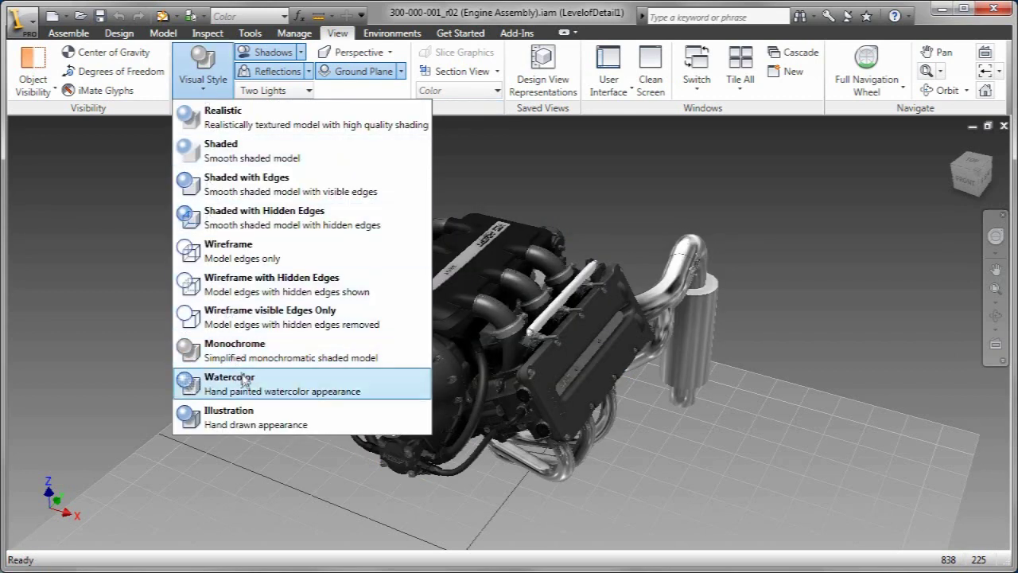
pyautogui.click(213, 379)
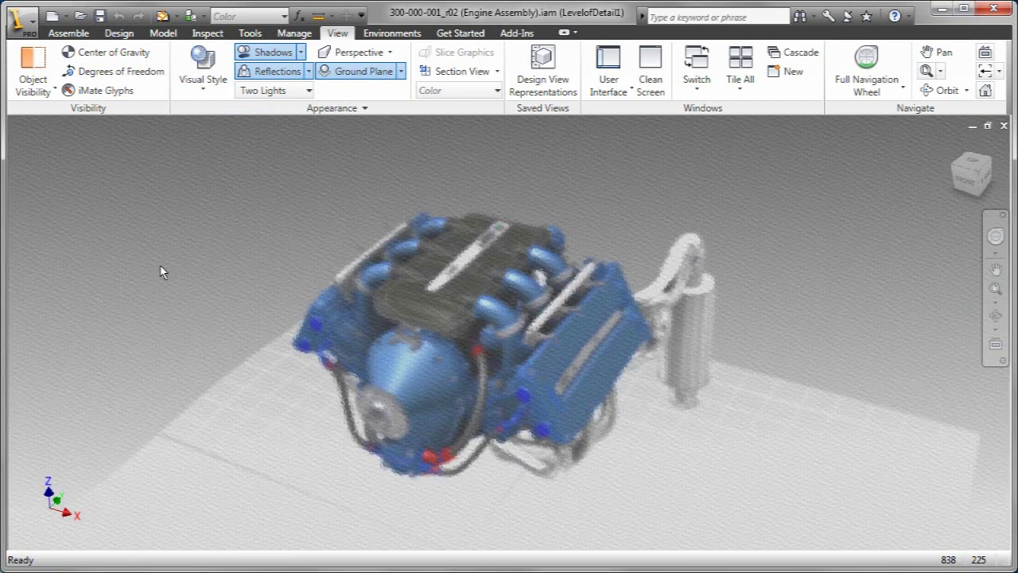
pyautogui.click(203, 76)
pyautogui.click(236, 421)
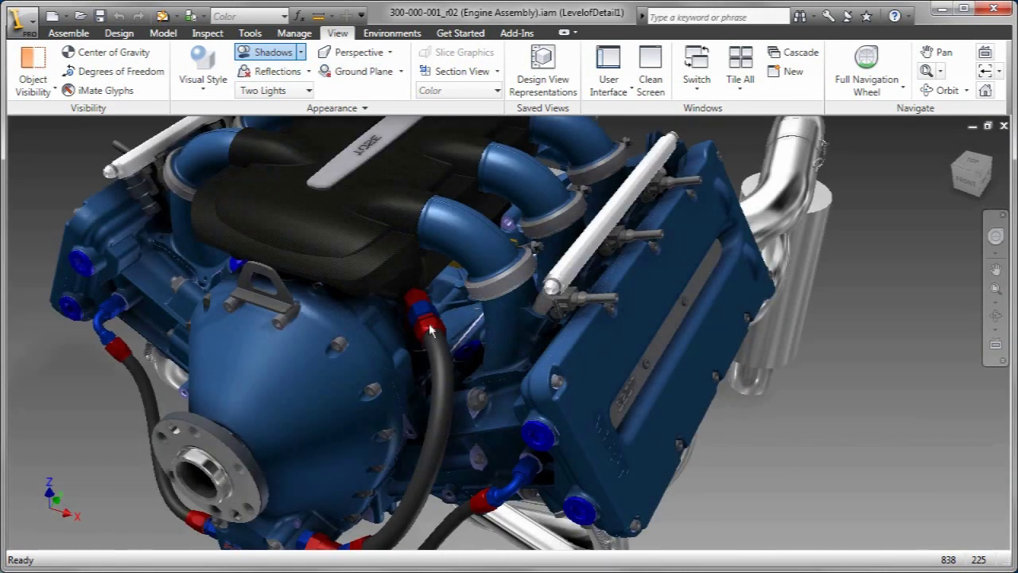
# Select the blue hose fitting as a part and create a 'Blue Anodized' colour style from Default
pyautogui.click(194, 16)
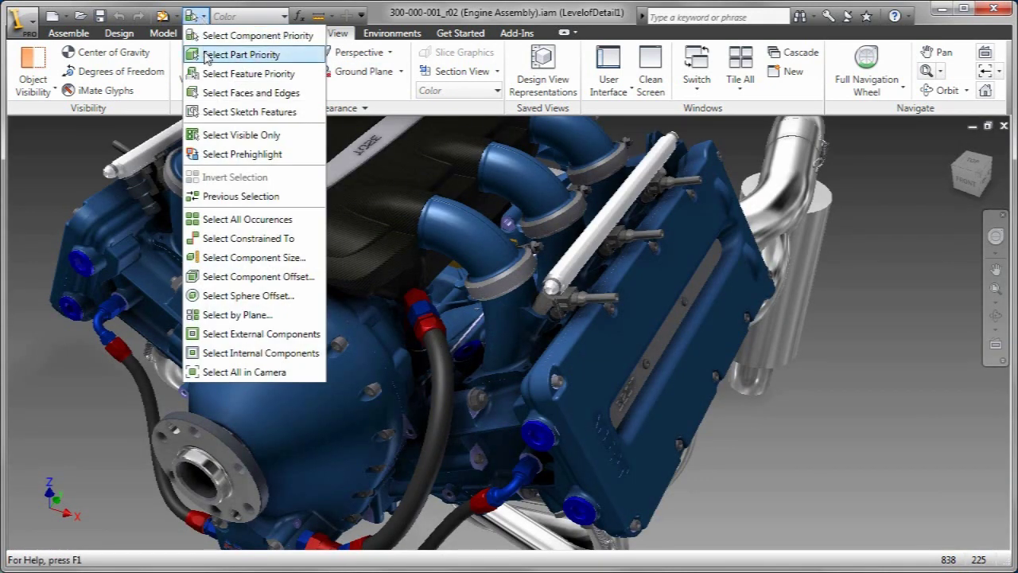
pyautogui.click(200, 50)
pyautogui.click(519, 491)
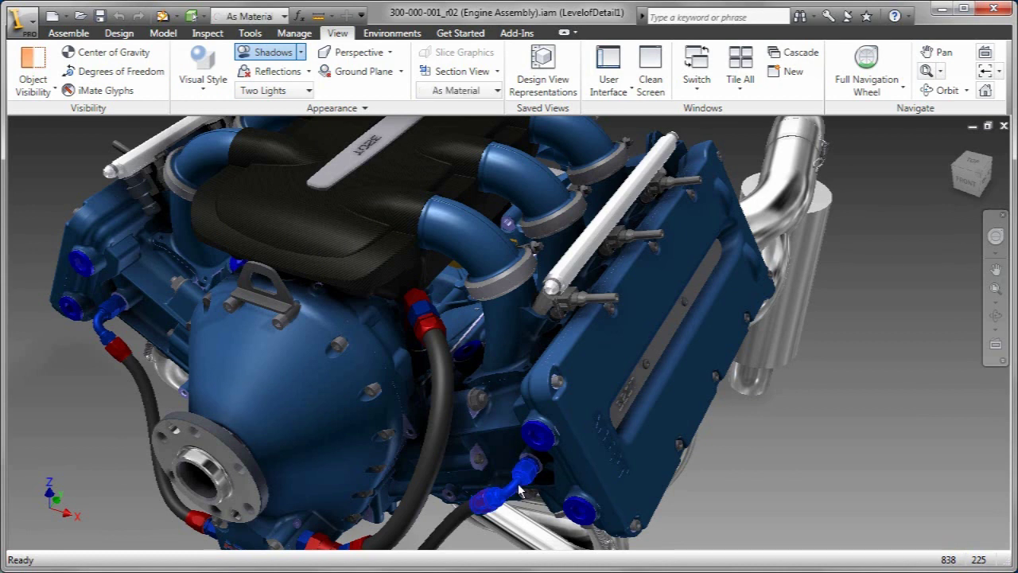
pyautogui.click(283, 16)
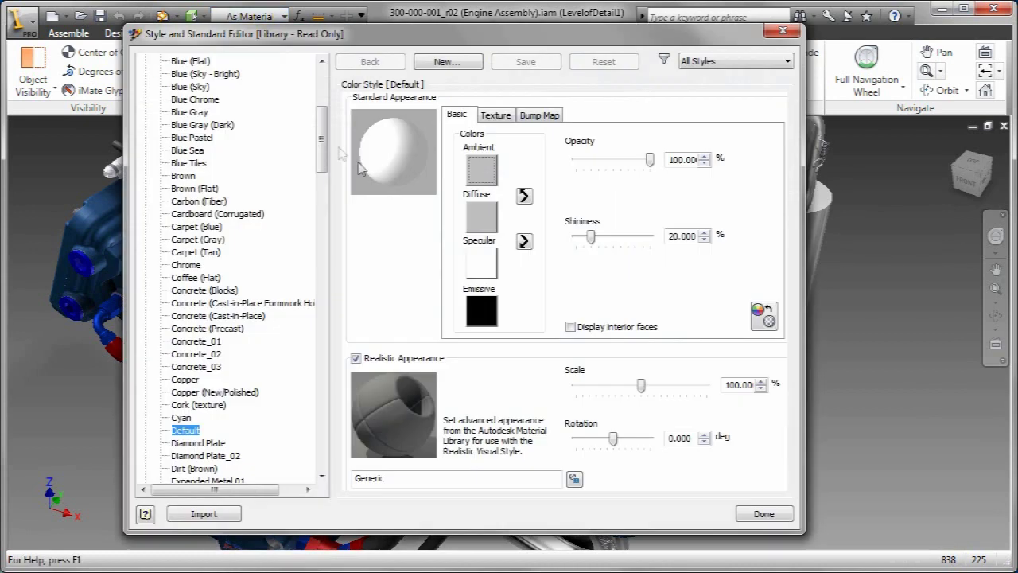
pyautogui.scroll(6, 230, 239)
pyautogui.click(439, 63)
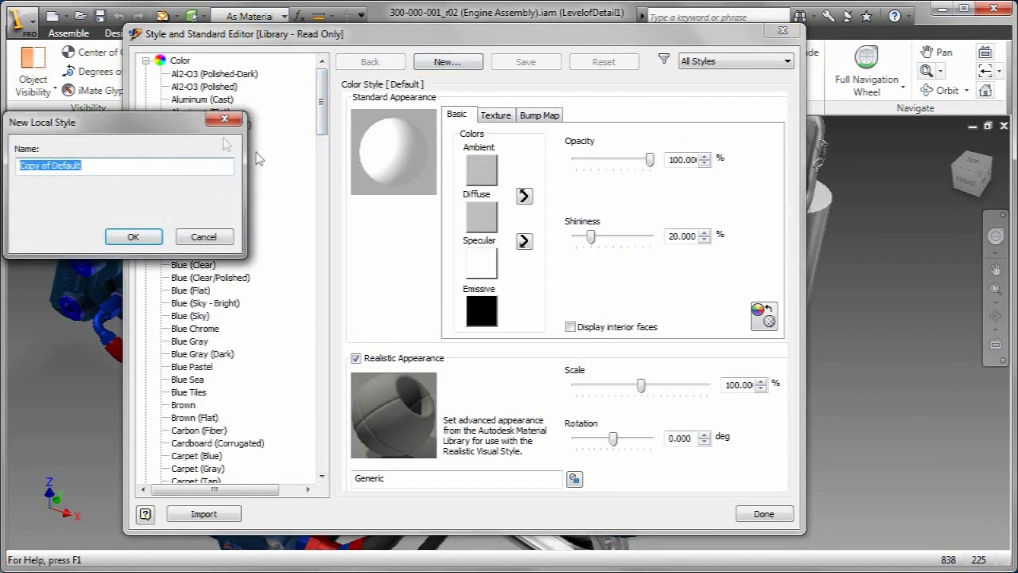
pyautogui.write('Blue Anodized')
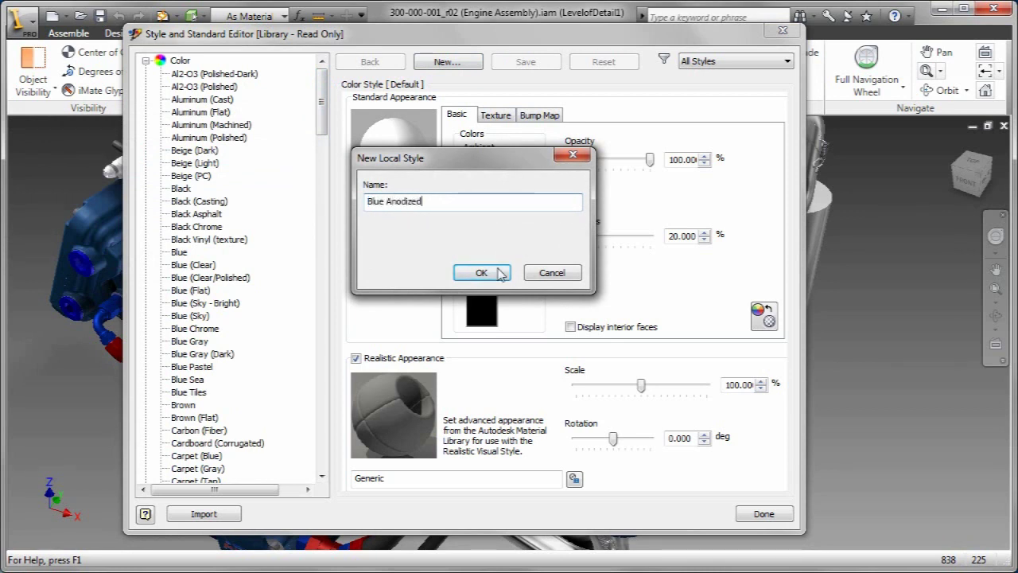
pyautogui.click(498, 273)
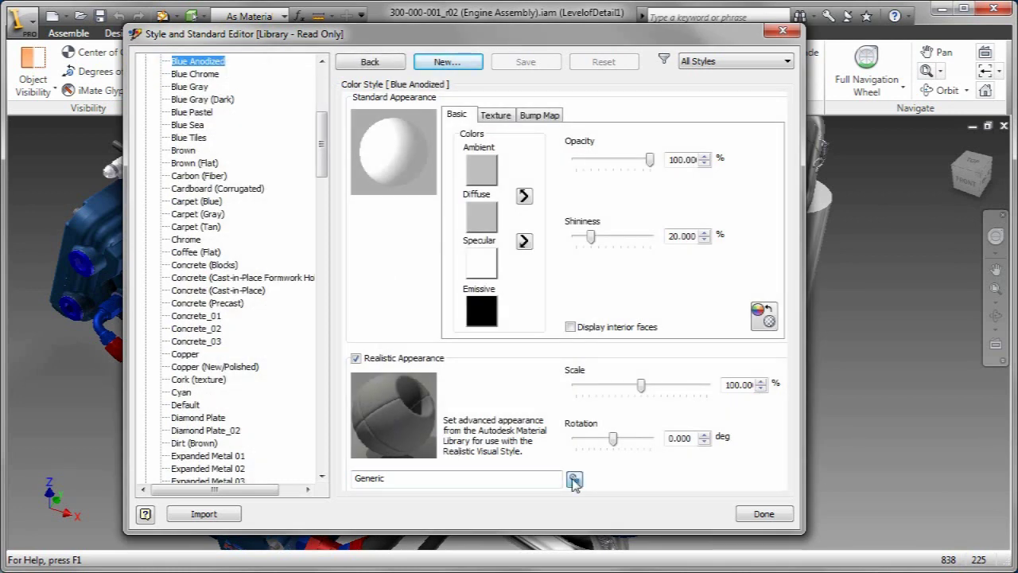
# Give the style the Anodized - Blue realistic appearance, copy it to Standard Appearance, and save
pyautogui.click(426, 368)
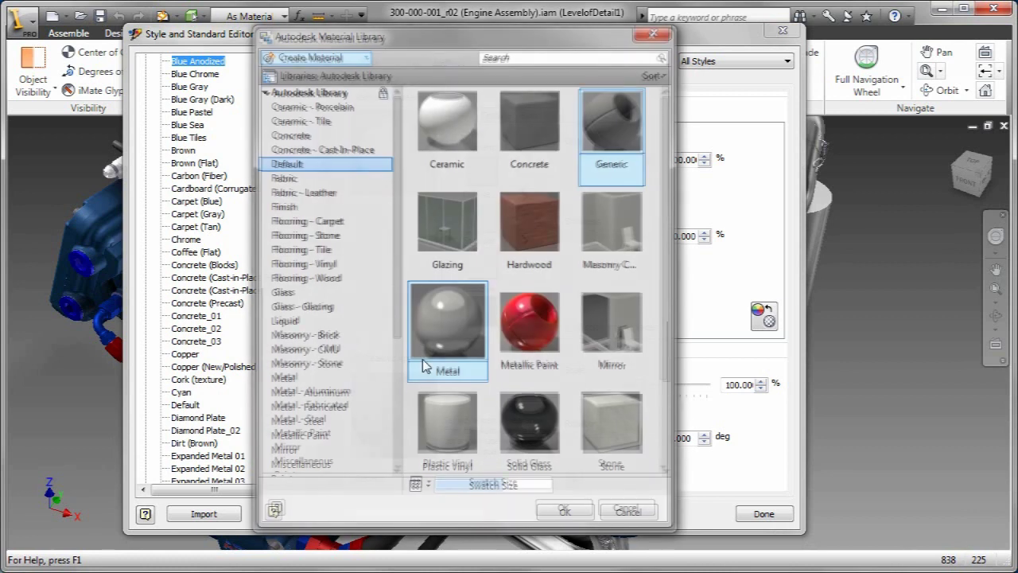
pyautogui.click(530, 119)
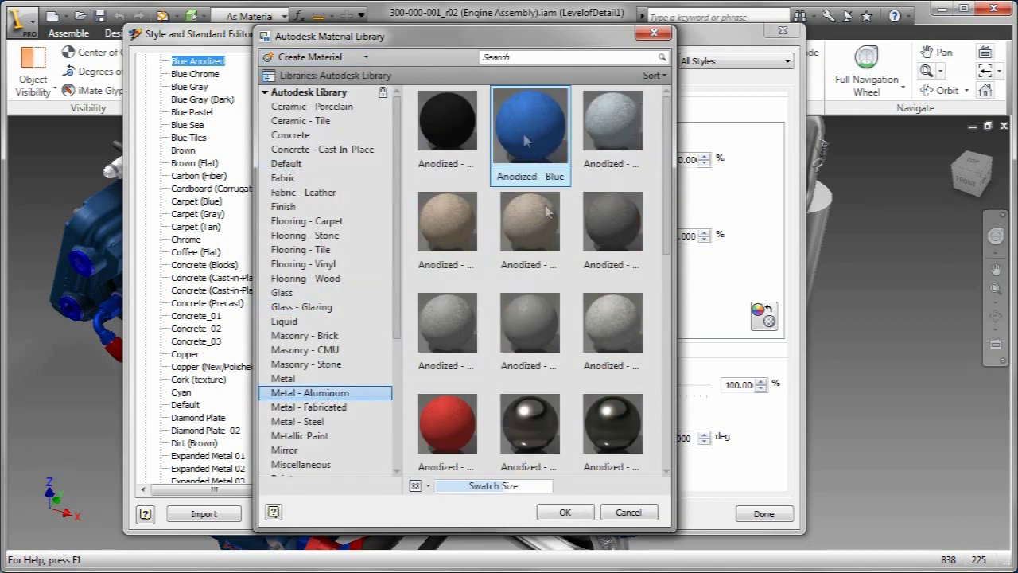
pyautogui.click(565, 511)
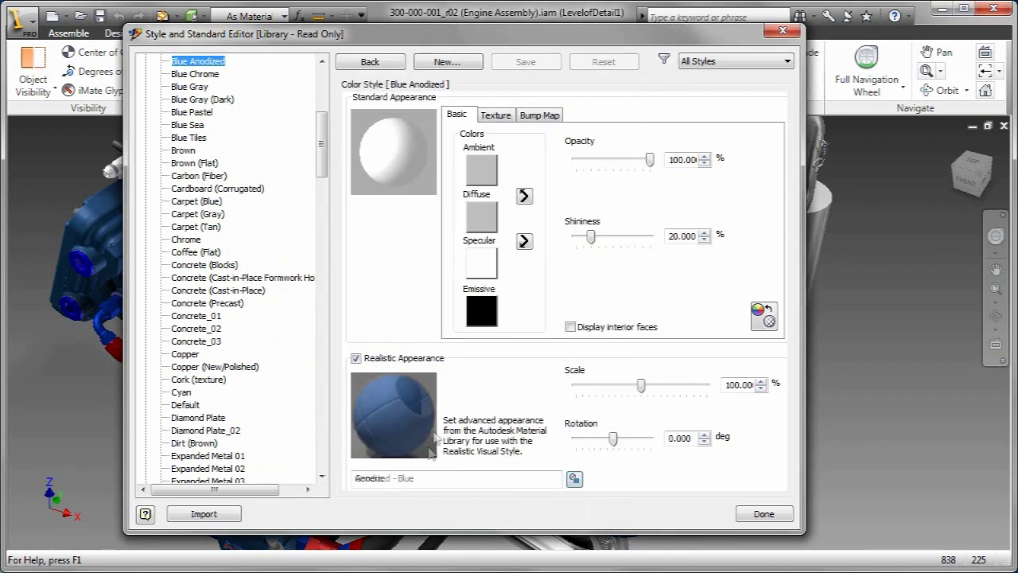
pyautogui.click(765, 318)
pyautogui.click(764, 514)
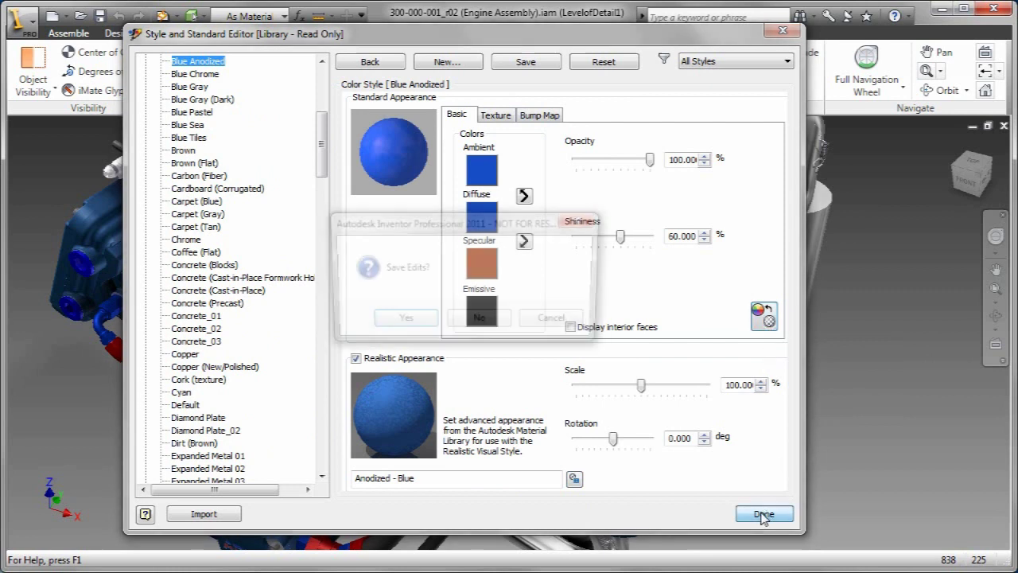
pyautogui.click(402, 322)
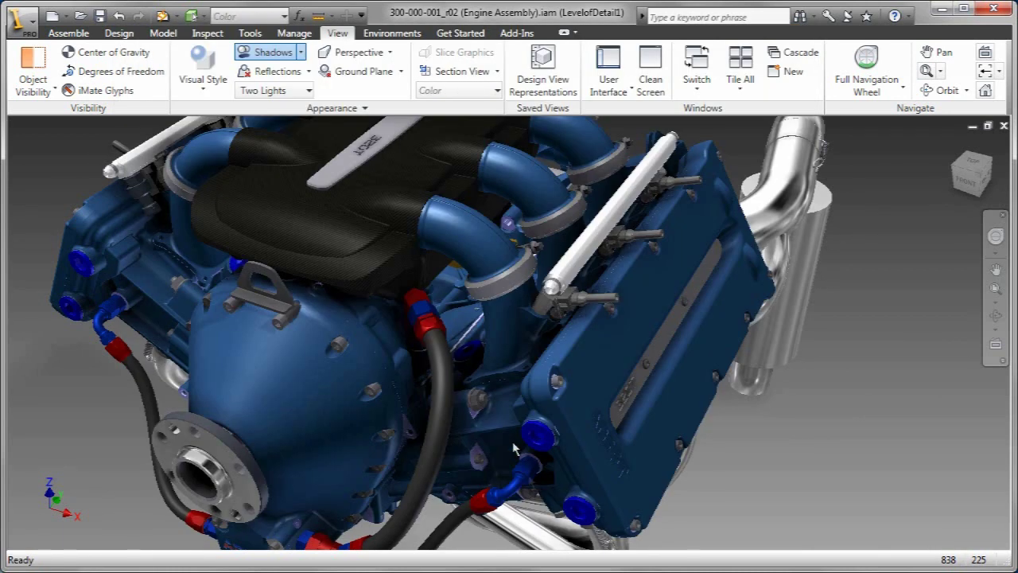
# Apply the Blue Anodized appearance to the selected part
pyautogui.click(284, 16)
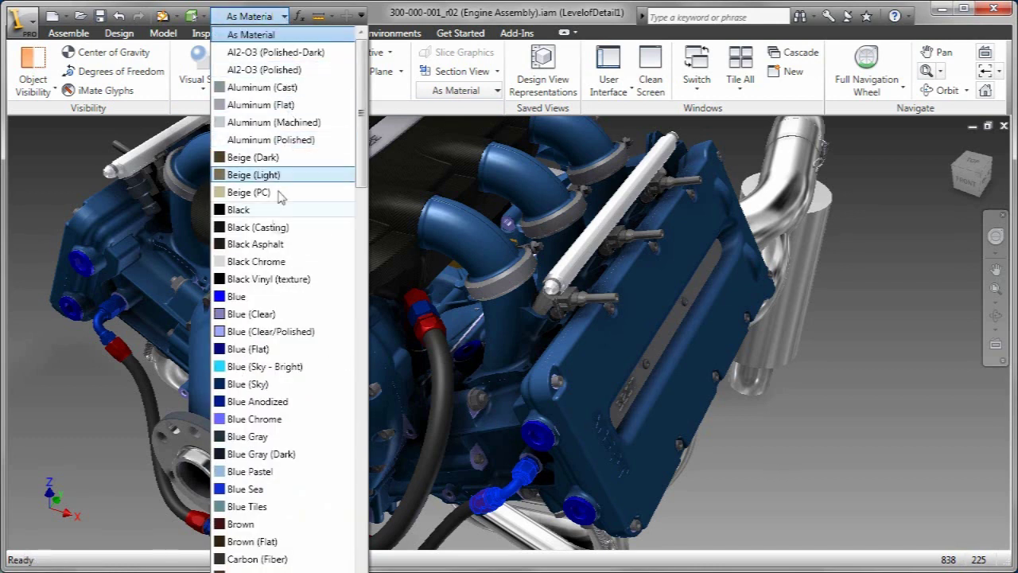
pyautogui.click(270, 400)
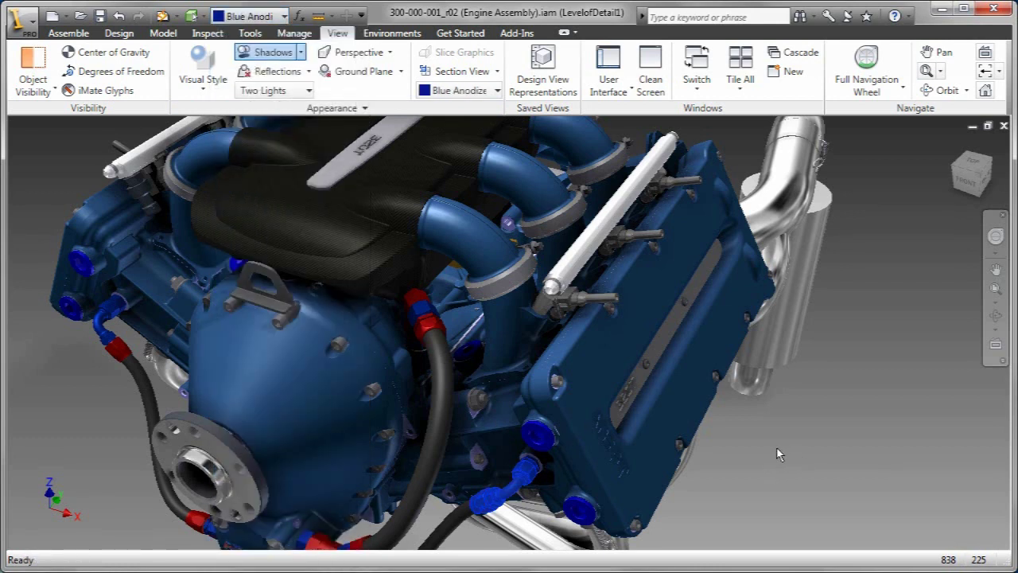
pyautogui.click(778, 449)
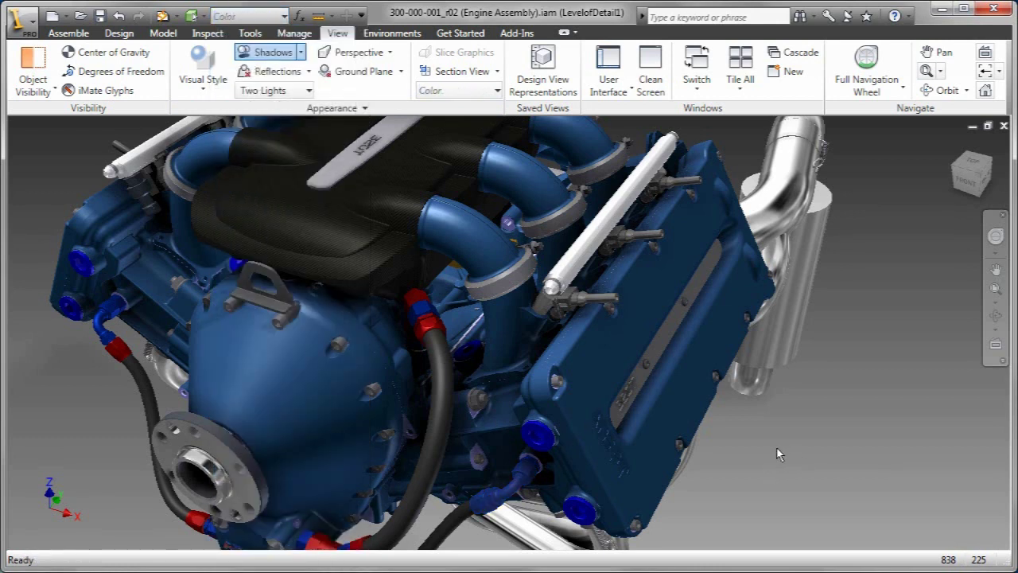
# Give the black hose the Metal-Steel (Brushed) appearance and zoom in to check it
pyautogui.click(438, 443)
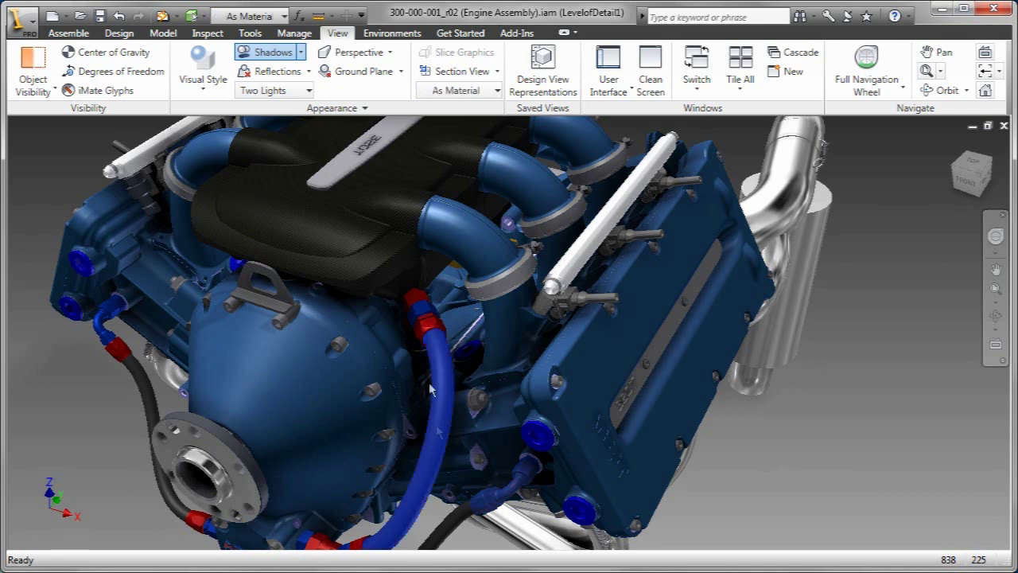
pyautogui.click(284, 16)
pyautogui.moveTo(360, 113); pyautogui.dragTo(374, 385)
pyautogui.click(309, 420)
pyautogui.click(726, 447)
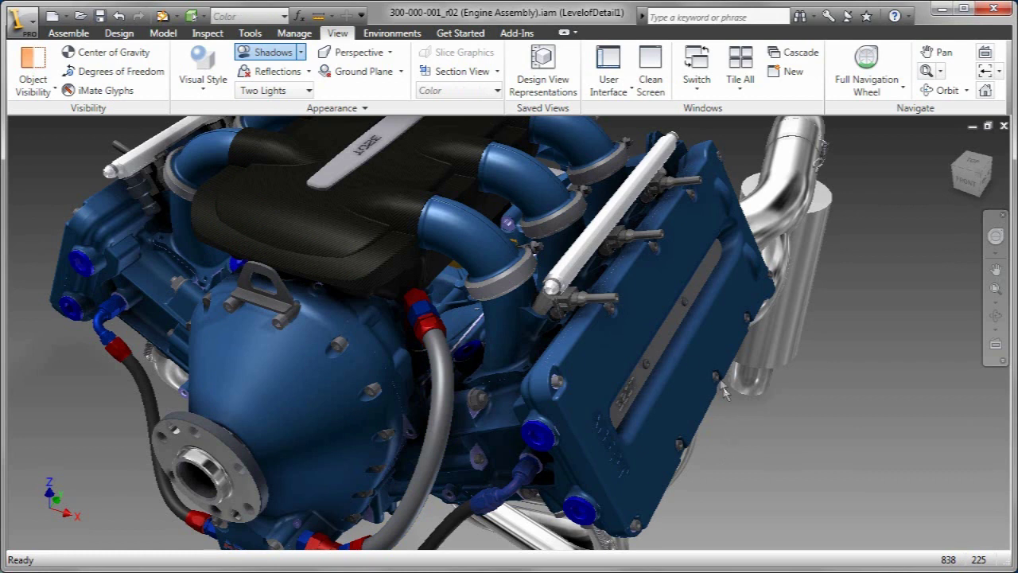
pyautogui.press('F3')
pyautogui.moveTo(629, 307); pyautogui.dragTo(628, 322)
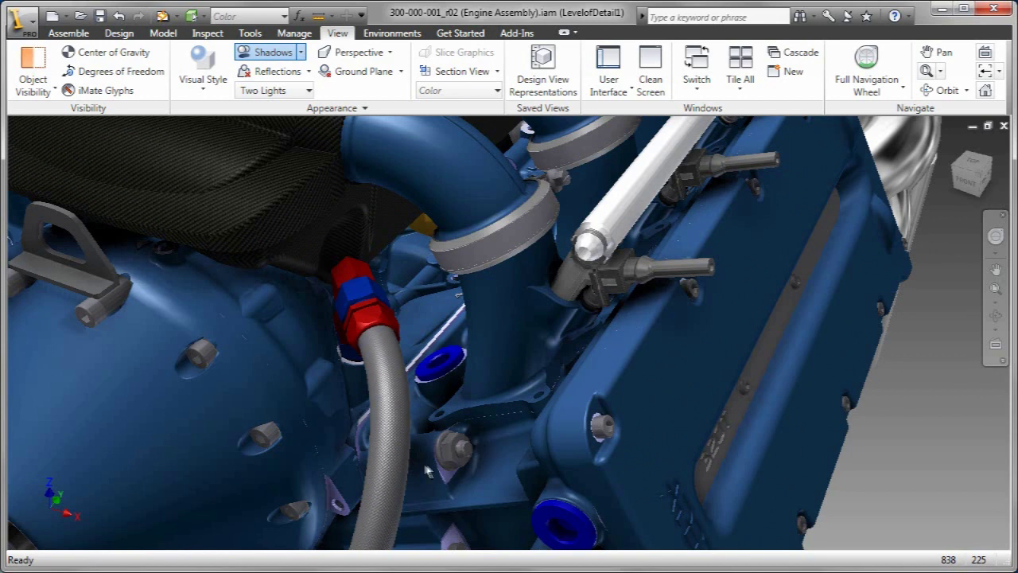
pyautogui.press('Home')
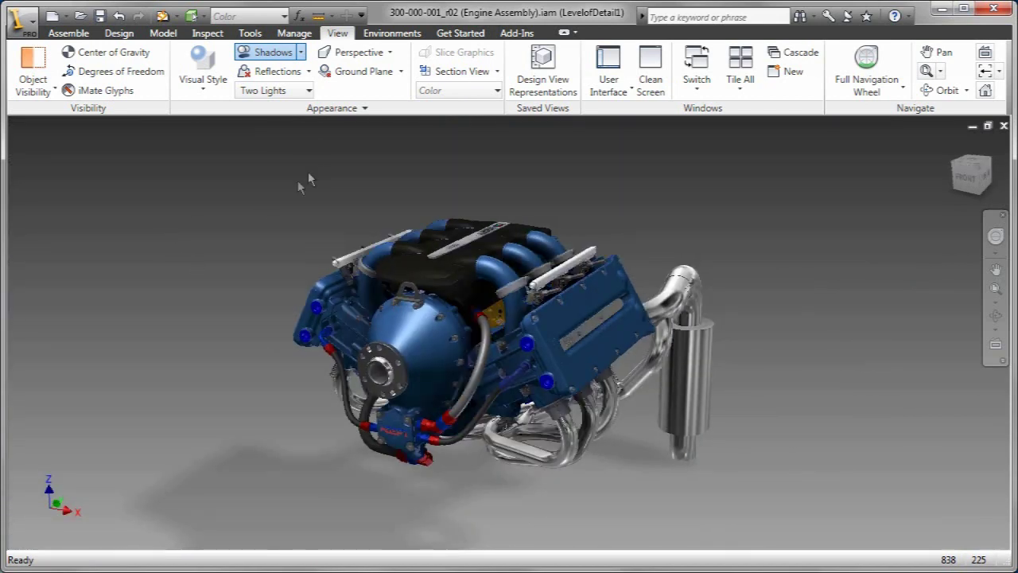
# In the Two Lights style settings, adjust overall brightness and dim Light 2
pyautogui.click(310, 92)
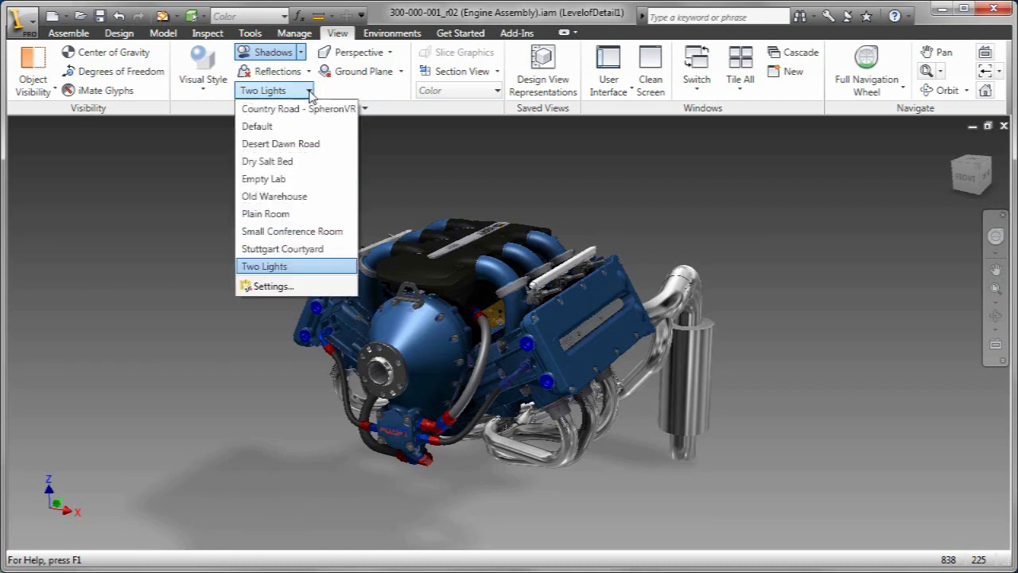
pyautogui.click(291, 284)
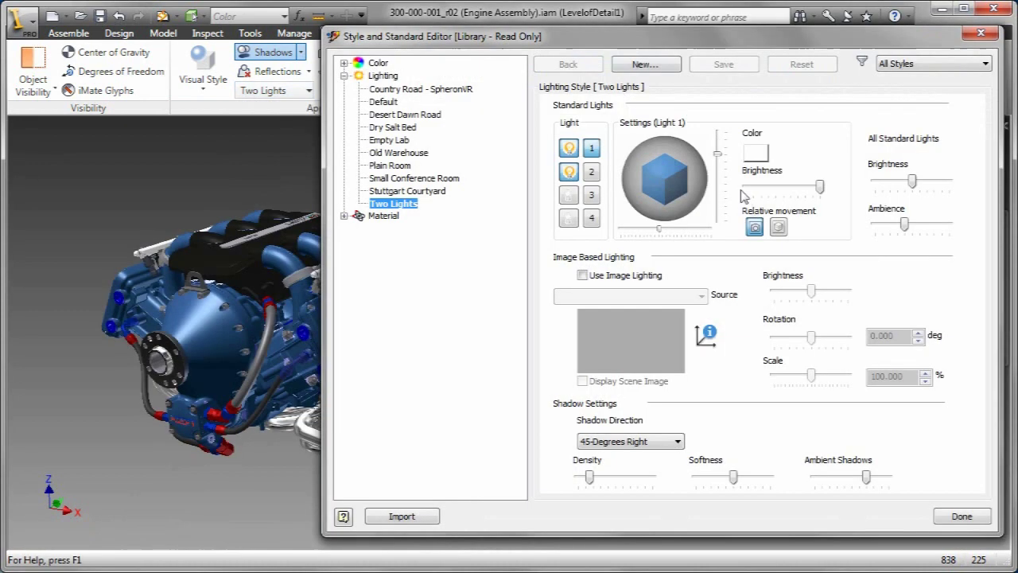
pyautogui.moveTo(913, 186)
pyautogui.mouseDown()
pyautogui.moveTo(899, 182)
pyautogui.moveTo(922, 183)
pyautogui.mouseUp()
pyautogui.moveTo(820, 191); pyautogui.dragTo(836, 204)
pyautogui.click(592, 173)
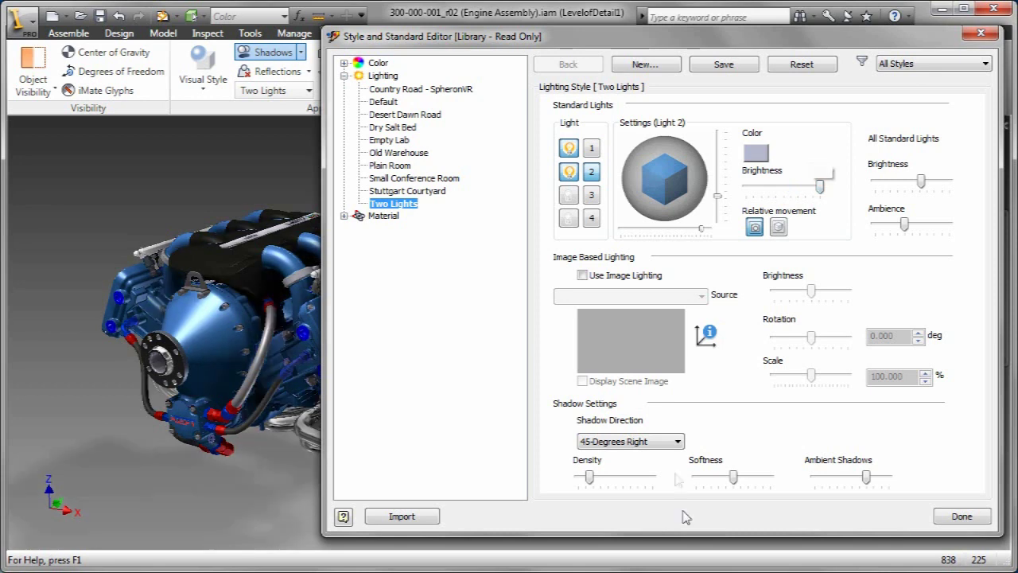
# Cast shadows from Above, raise density to about 41, soften slightly, and set ambient shadows to 78
pyautogui.click(678, 442)
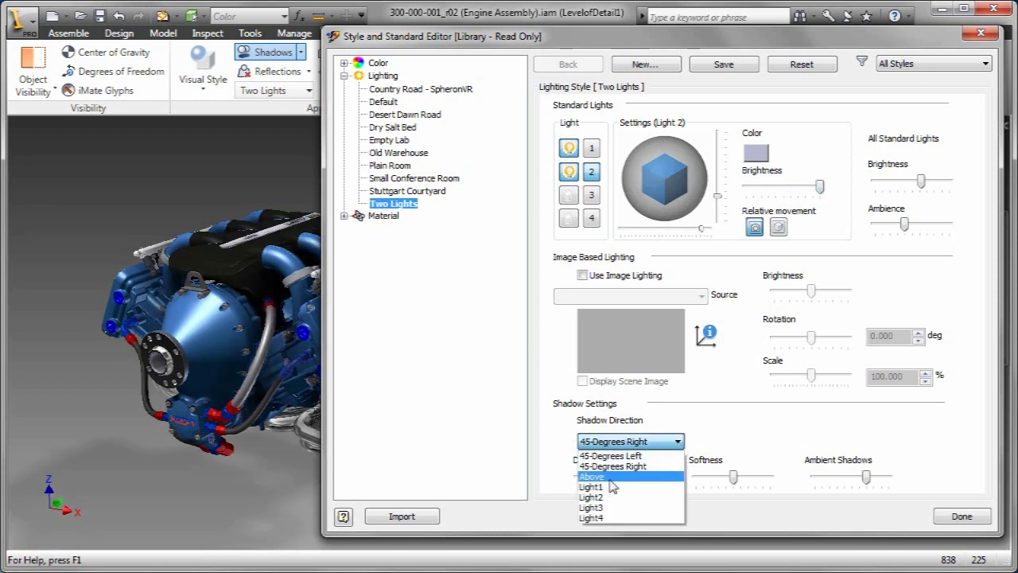
pyautogui.click(612, 483)
pyautogui.moveTo(589, 477)
pyautogui.mouseDown()
pyautogui.moveTo(620, 478)
pyautogui.moveTo(600, 478)
pyautogui.mouseUp()
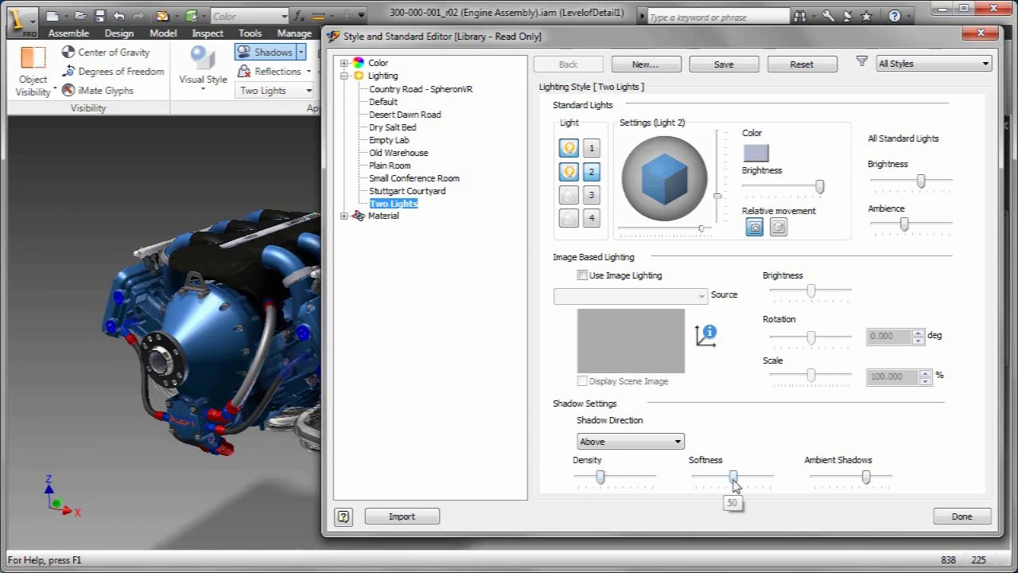
pyautogui.moveTo(733, 477); pyautogui.dragTo(736, 477)
pyautogui.moveTo(866, 477)
pyautogui.mouseDown()
pyautogui.moveTo(846, 479)
pyautogui.moveTo(874, 479)
pyautogui.mouseUp()
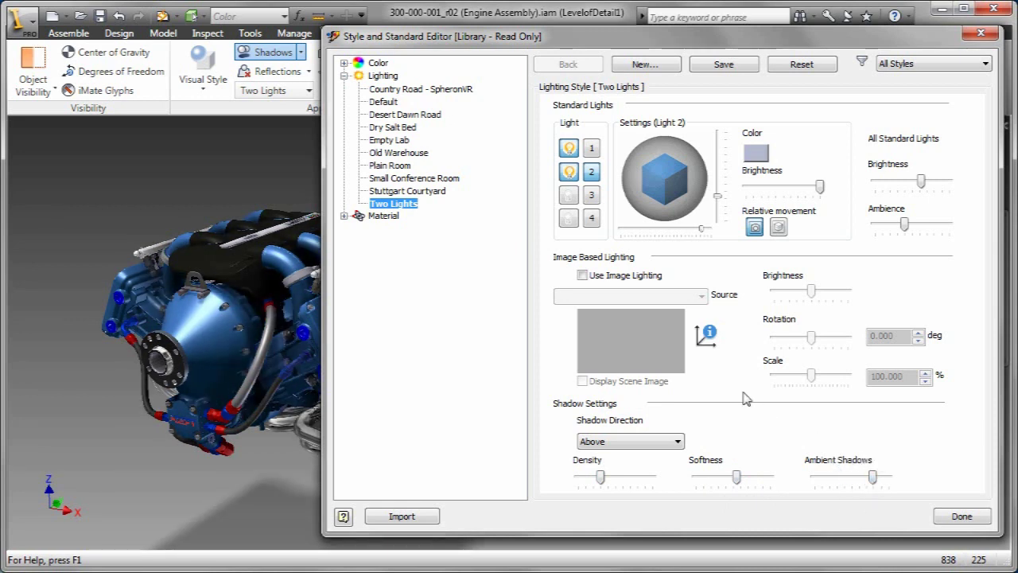
# Turn on Use Image Lighting and Display Scene Image in the Two Lights style
pyautogui.click(582, 276)
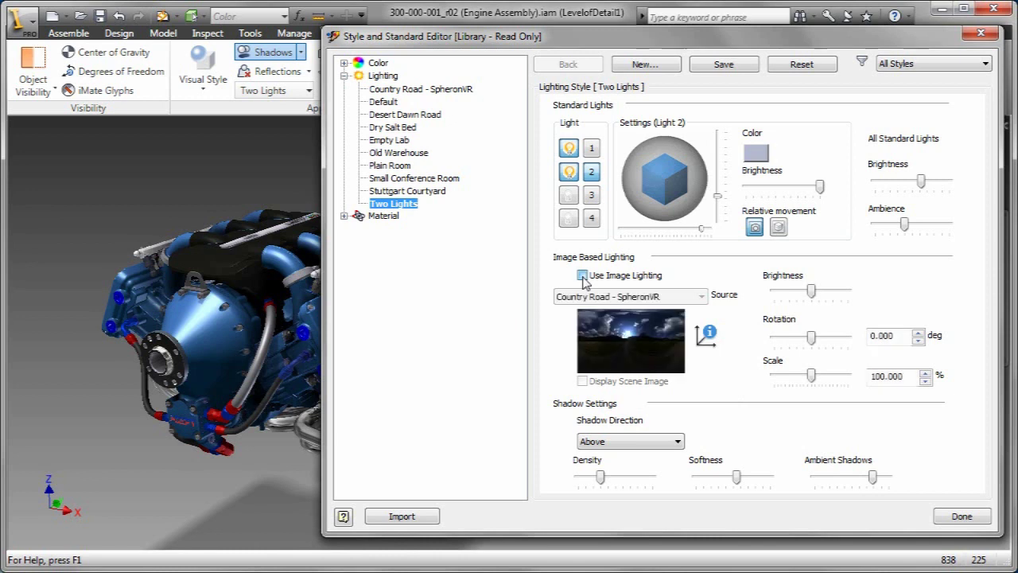
pyautogui.click(701, 297)
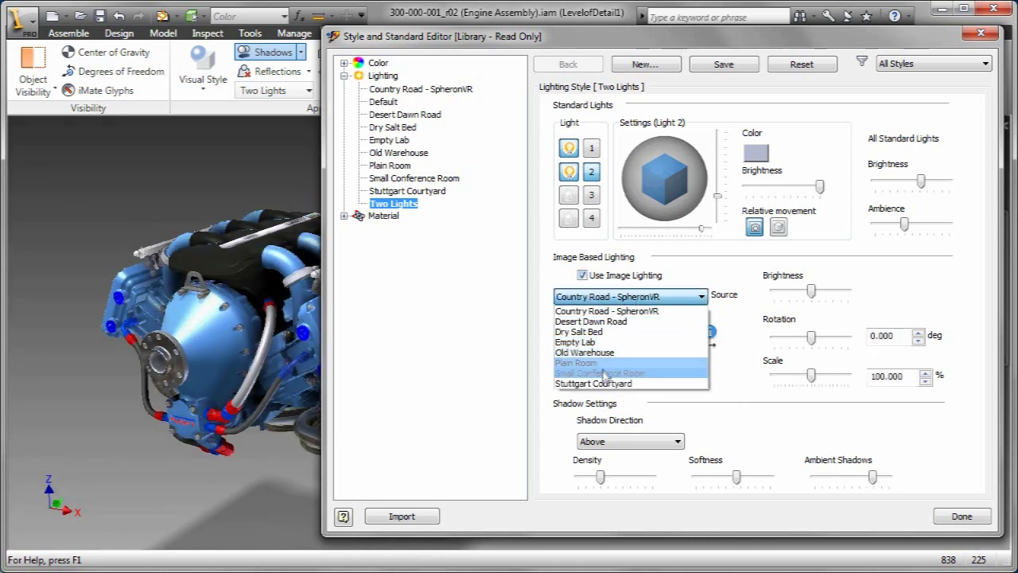
pyautogui.click(727, 385)
pyautogui.click(583, 381)
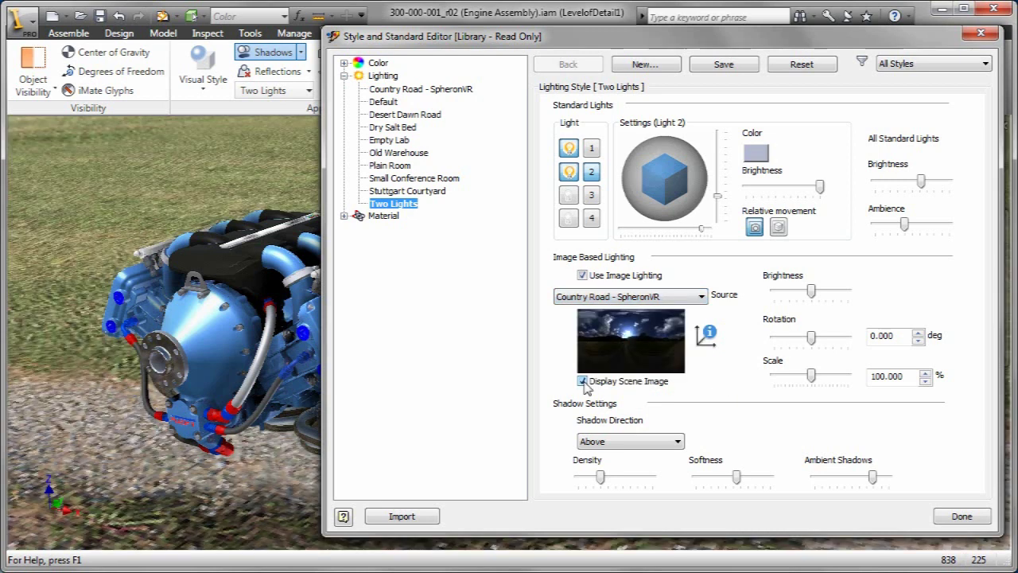
# Try Desert Dawn Road and Dry Salt Bed, then settle on Old Warehouse as the lighting image
pyautogui.click(702, 297)
pyautogui.click(649, 321)
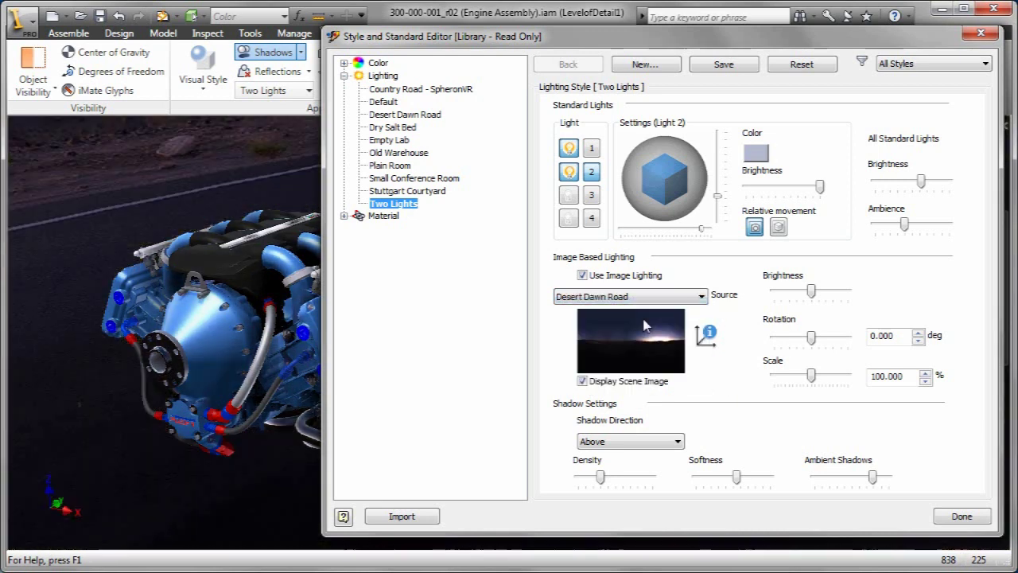
pyautogui.click(701, 296)
pyautogui.click(603, 331)
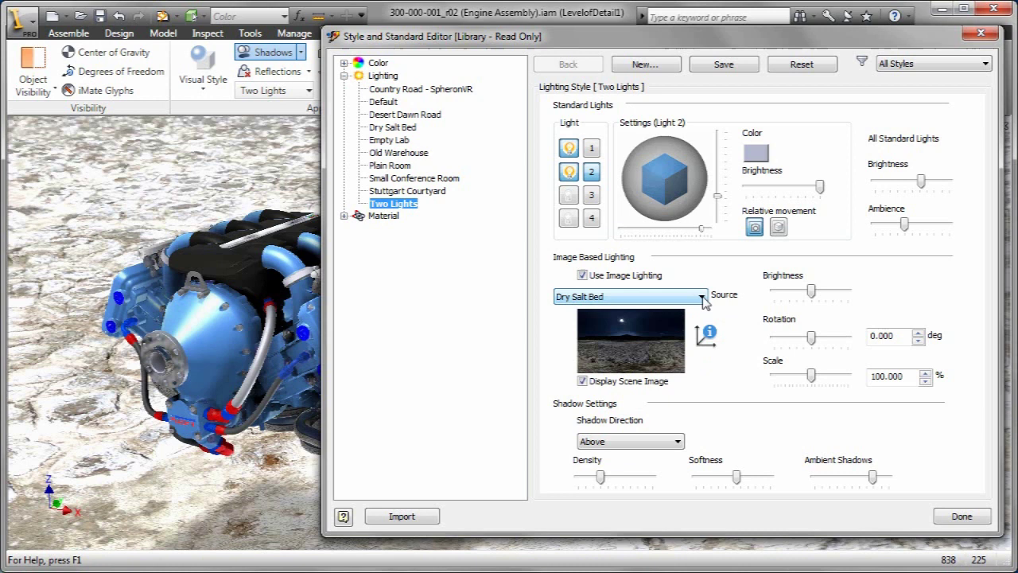
pyautogui.click(701, 296)
pyautogui.click(624, 353)
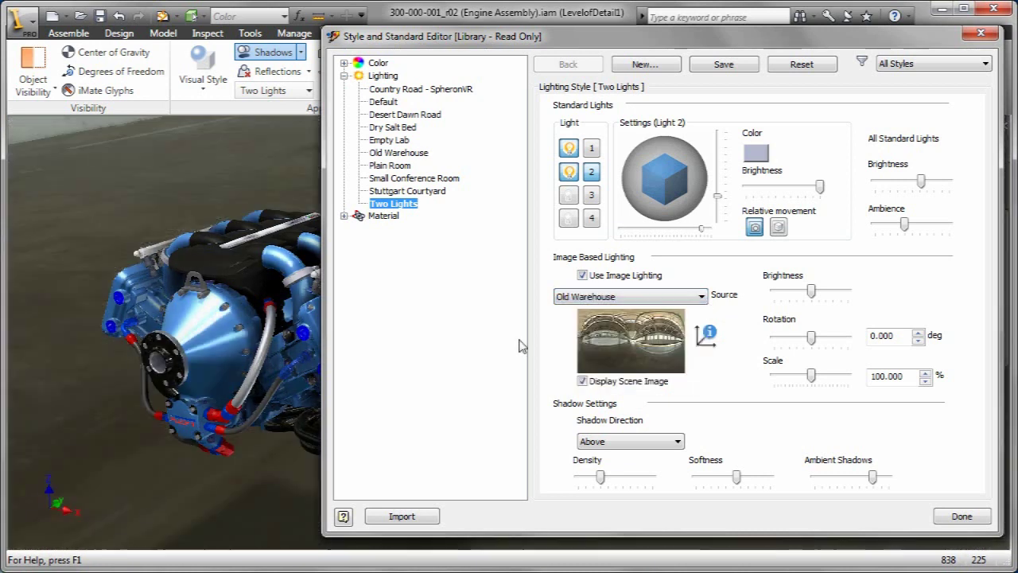
pyautogui.click(958, 515)
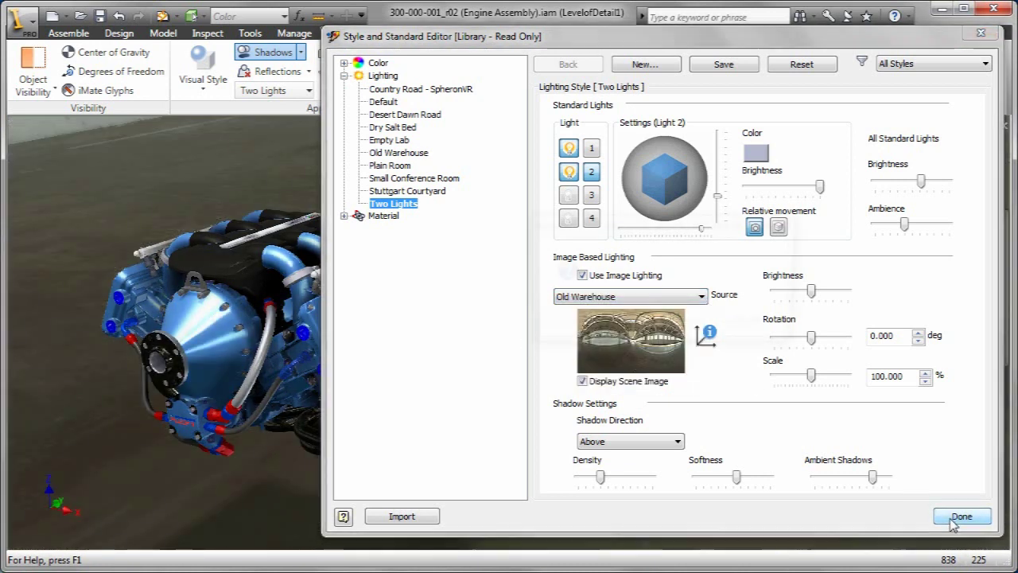
pyautogui.click(603, 389)
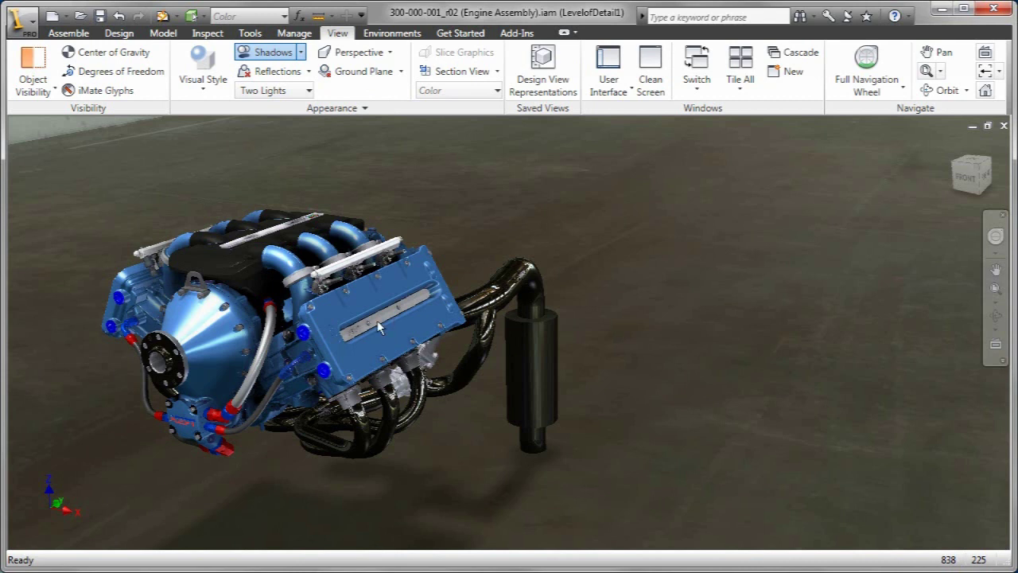
pyautogui.moveTo(490, 312); pyautogui.dragTo(609, 300, button='middle')
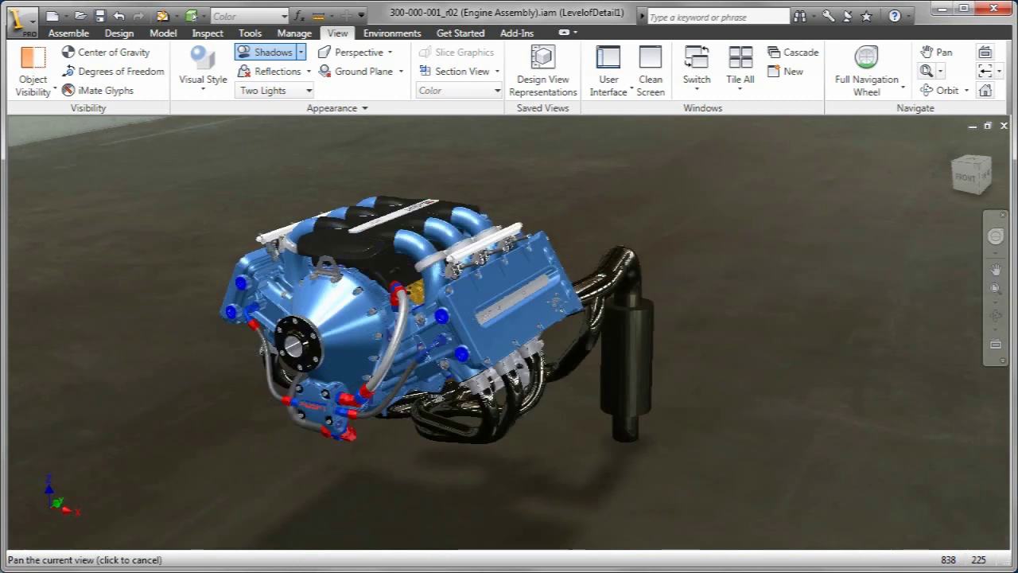
pyautogui.moveTo(482, 314); pyautogui.dragTo(599, 288, button='middle')
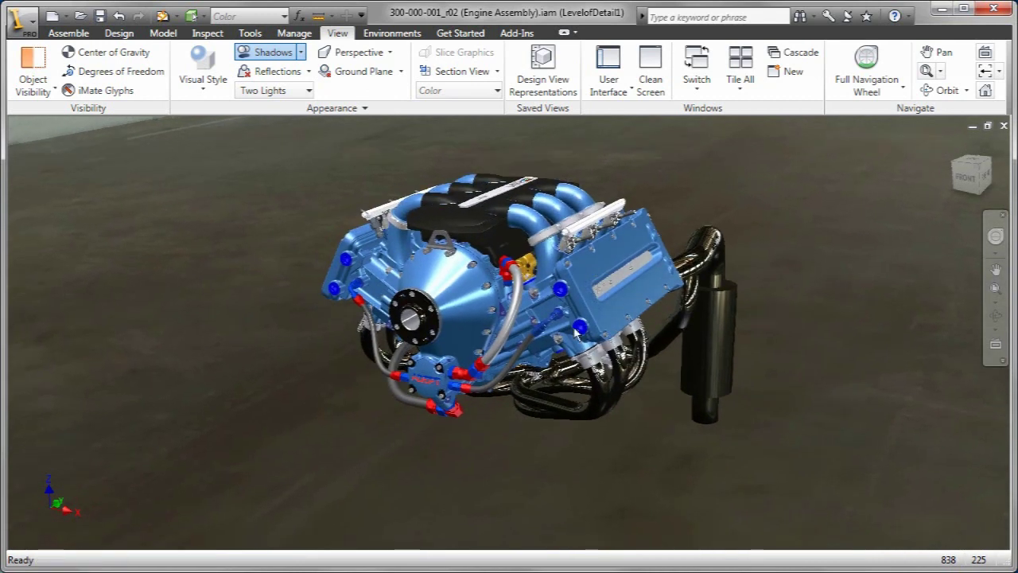
pyautogui.click(578, 333)
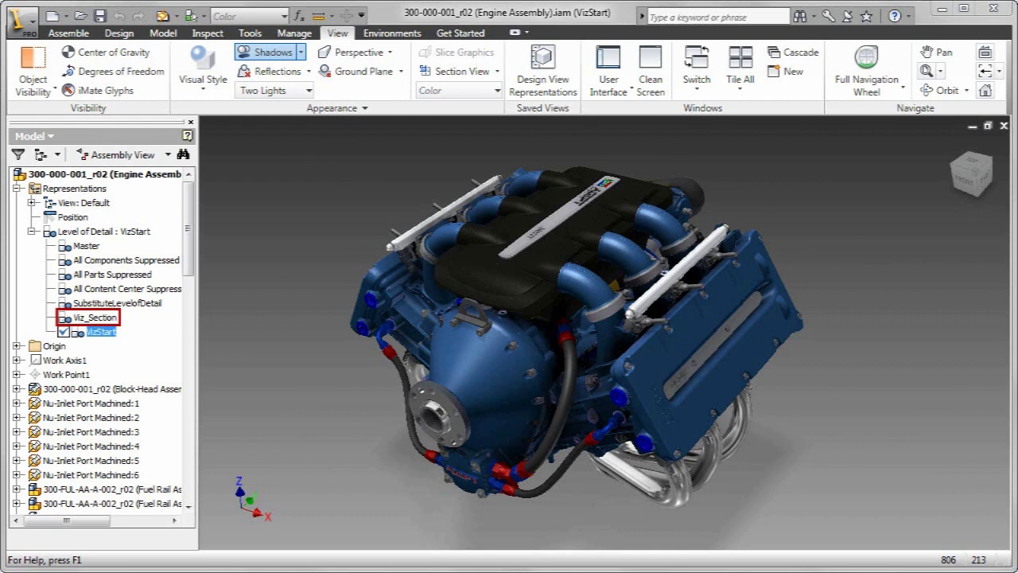
# Double-click Viz_Section under Level of Detail to make it the active representation
pyautogui.doubleClick(96, 318)
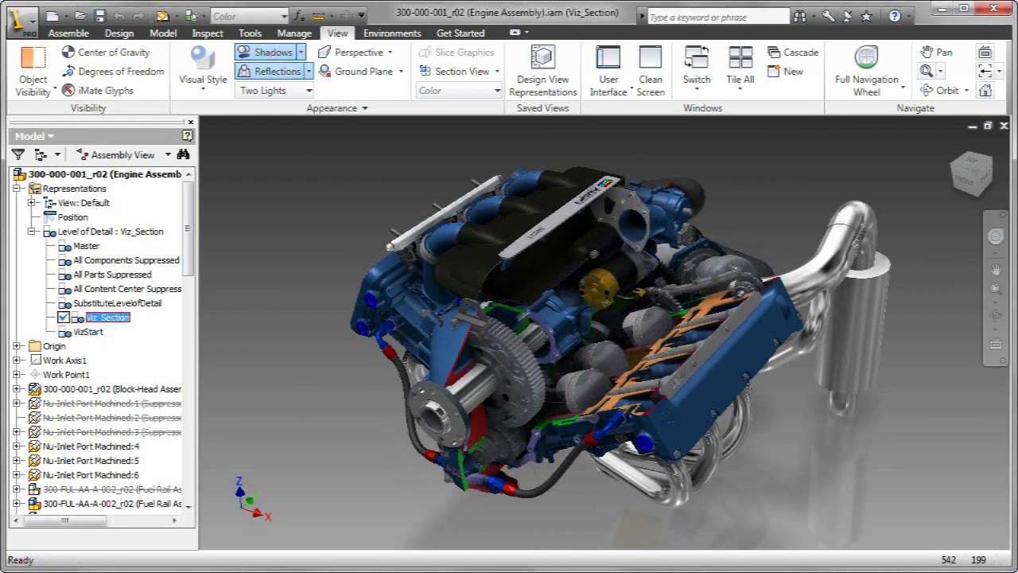